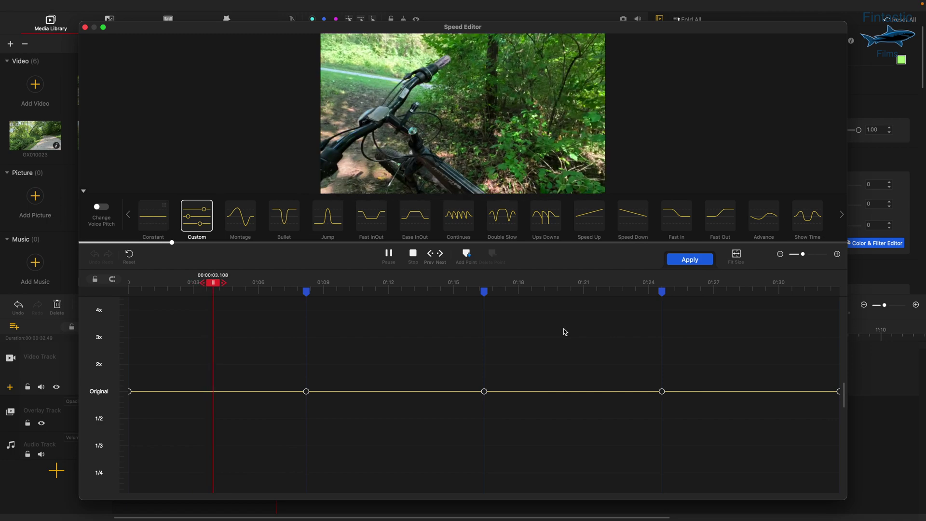
- Raise the 0:08 speed point on the custom curve to about 3.4x and widen its leading ramp
key(space)
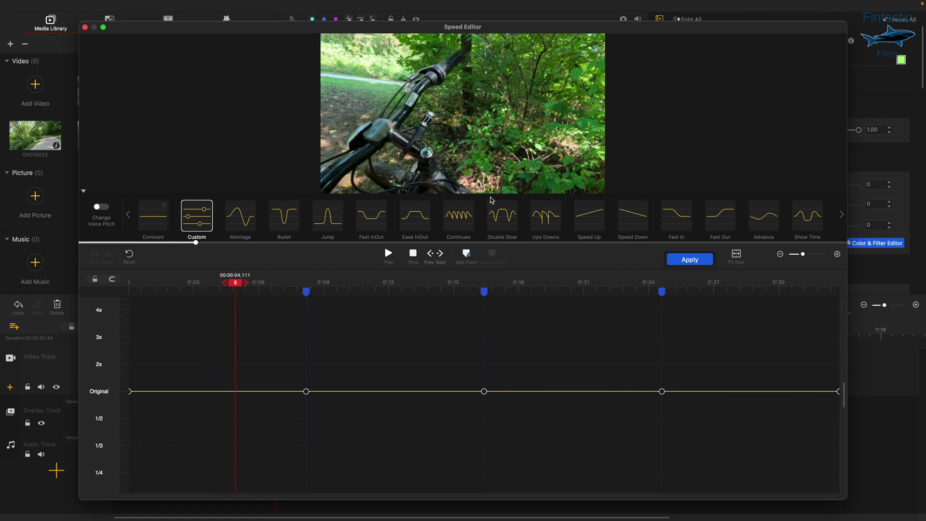
click(159, 220)
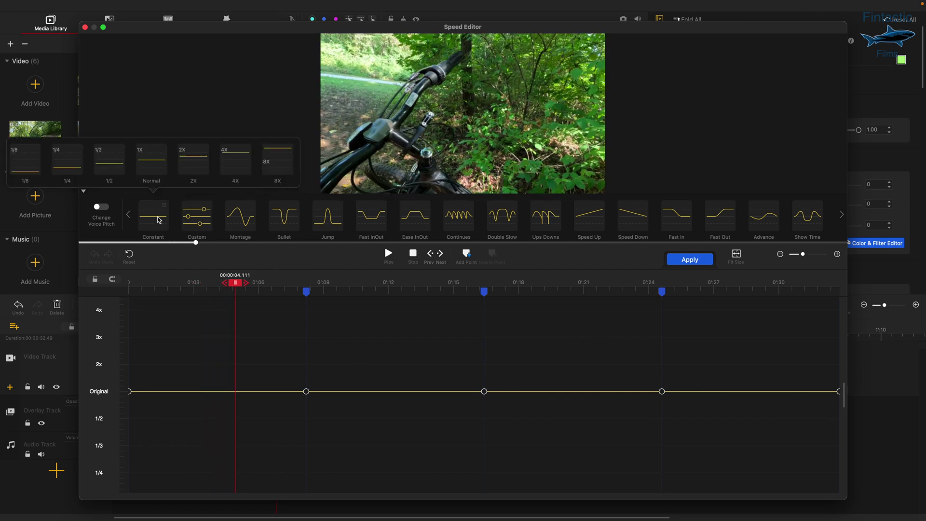
click(197, 222)
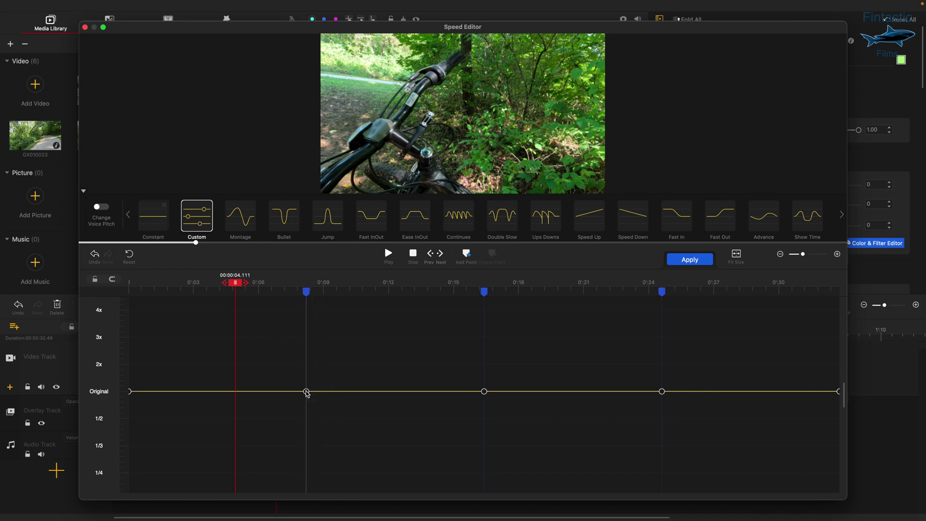
drag(313, 343, 313, 323)
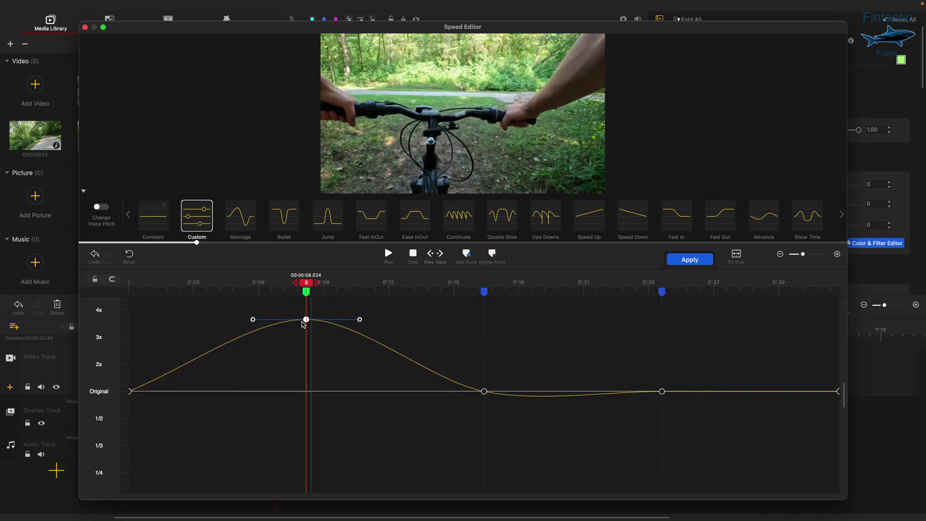
drag(245, 323, 227, 322)
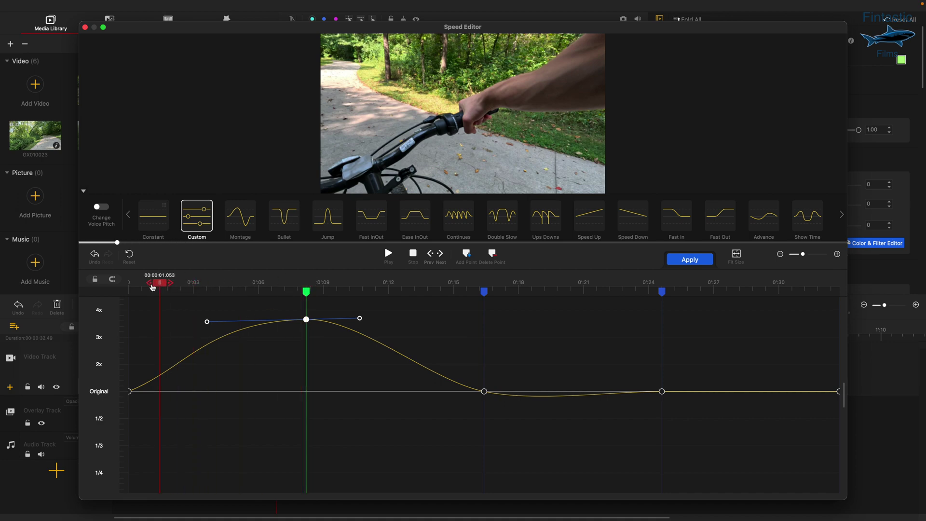
- Replay the clip from the start to preview the new speed curve
click(135, 287)
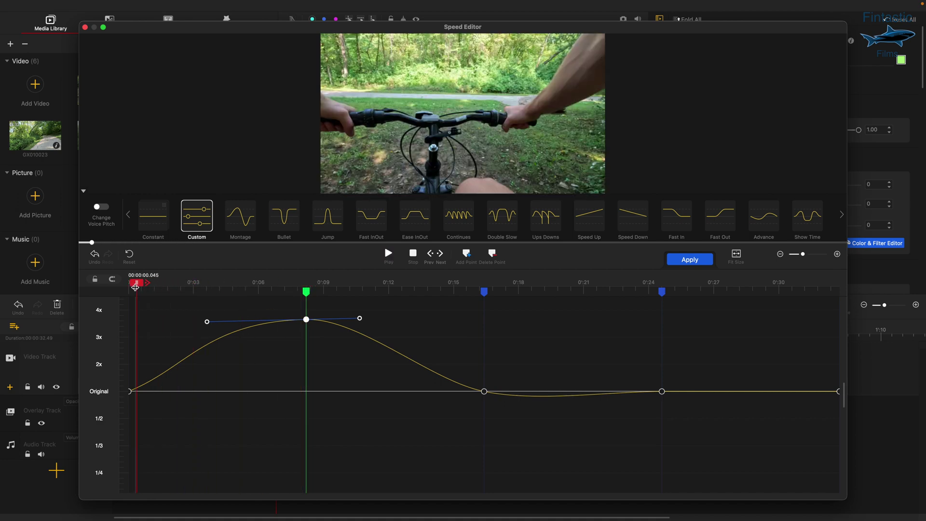
click(392, 258)
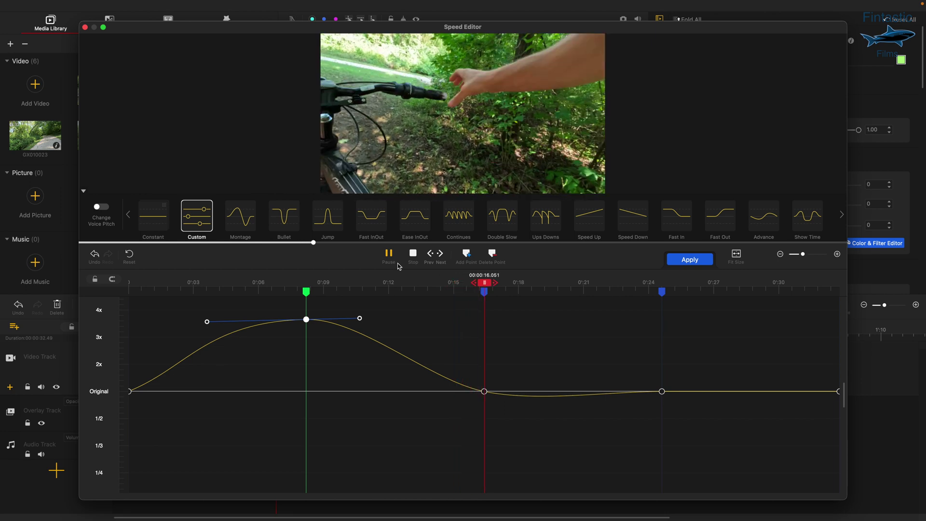
click(396, 263)
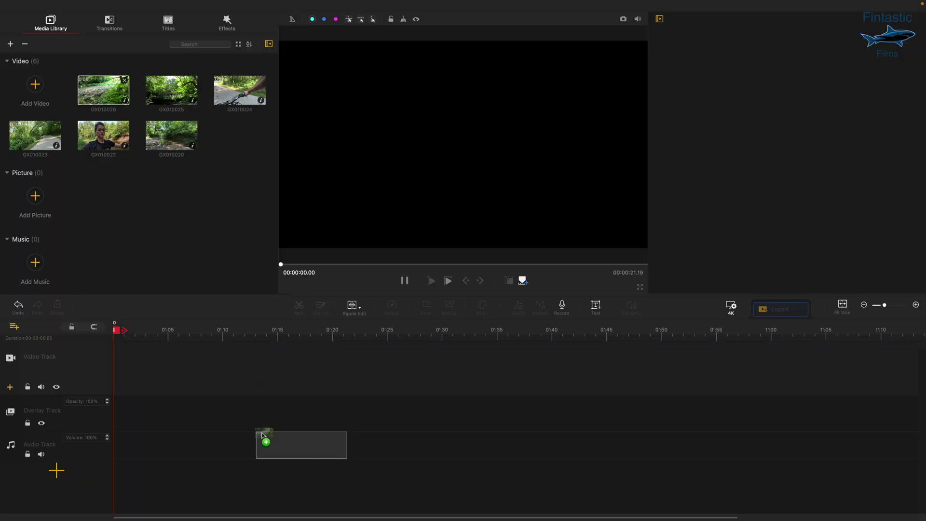
- Place clip GX010026 on the video track
drag(263, 437, 203, 383)
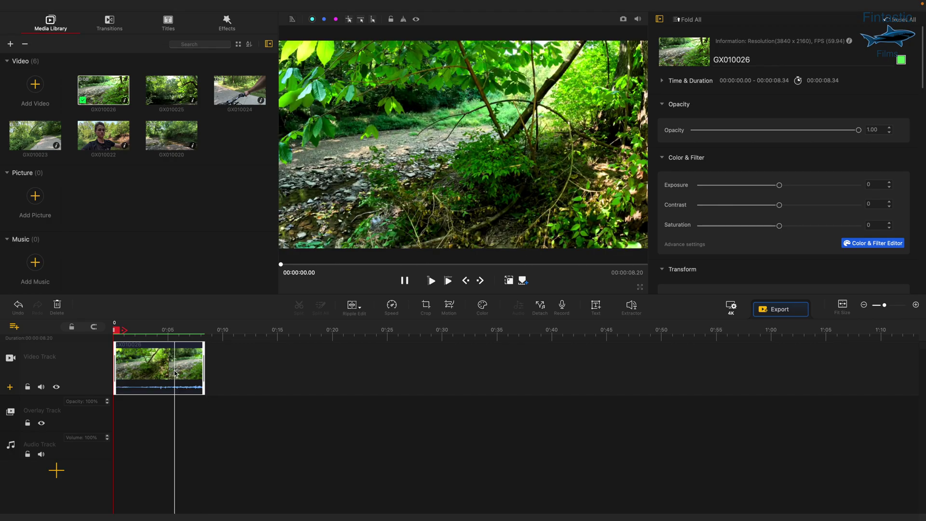
scroll(835, 179, down, 15)
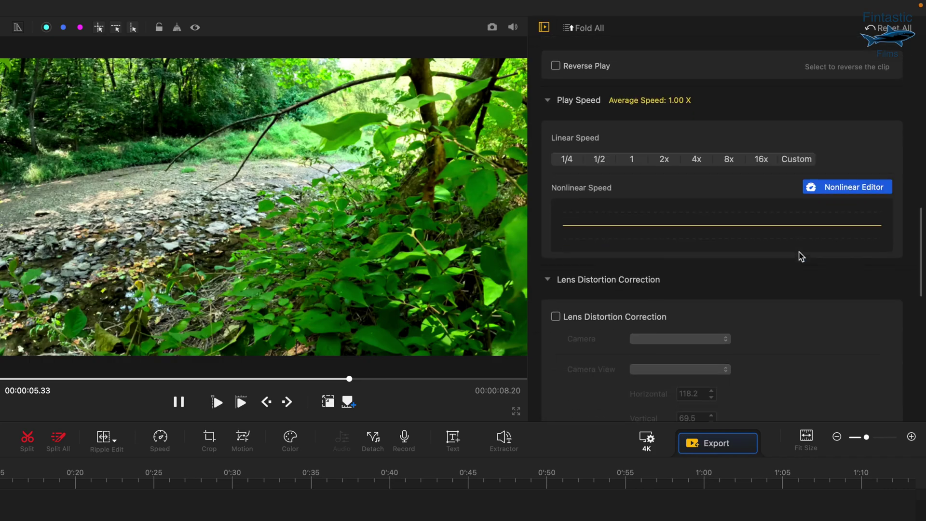
scroll(802, 256, down, 4)
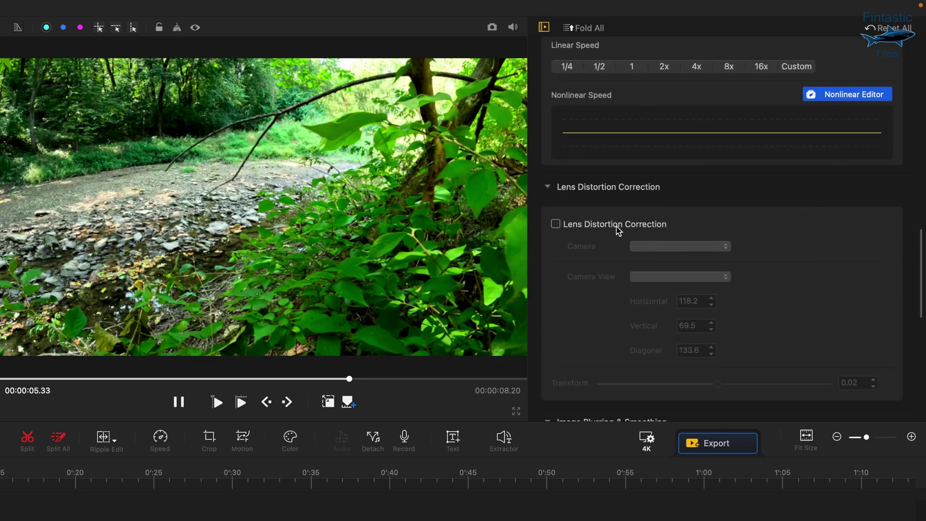
- Enable lens distortion correction with the Custom camera and transform -0.04
click(617, 227)
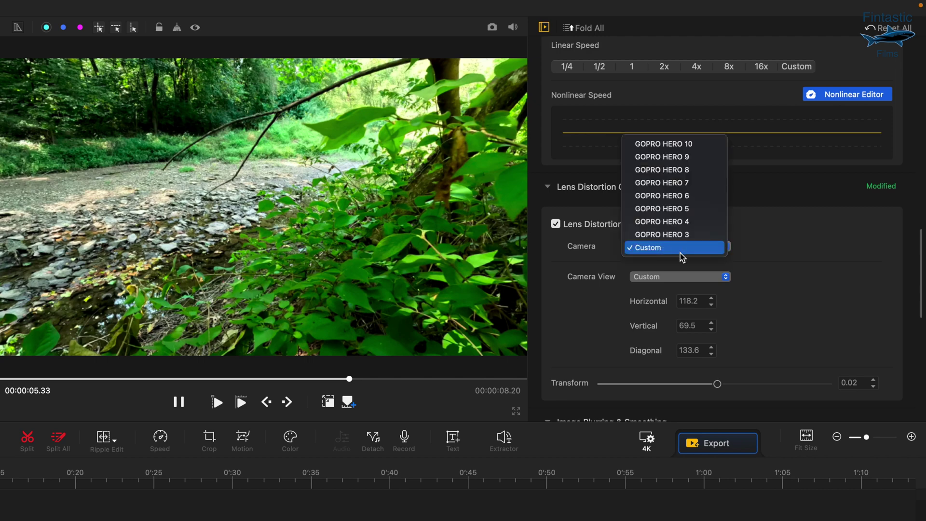
scroll(761, 268, down, 2)
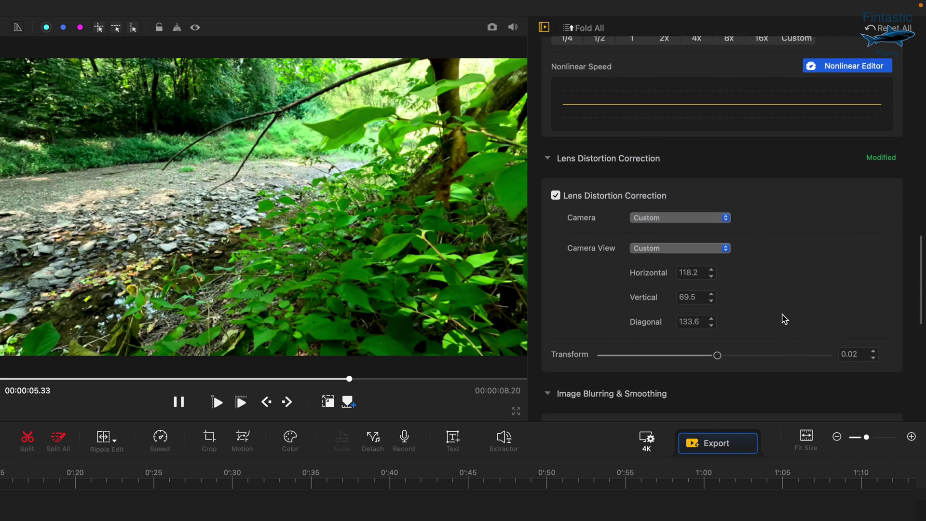
click(703, 243)
click(703, 242)
scroll(778, 297, down, 1)
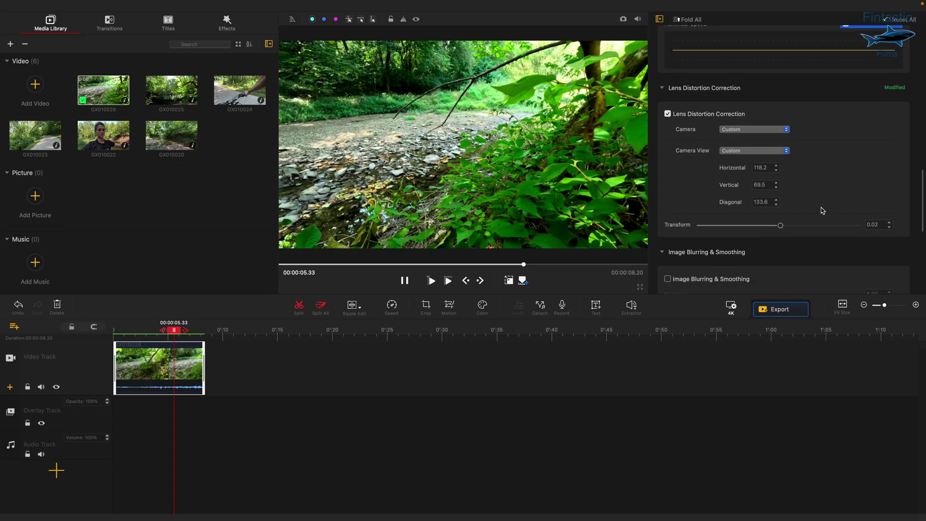
drag(780, 221, 856, 232)
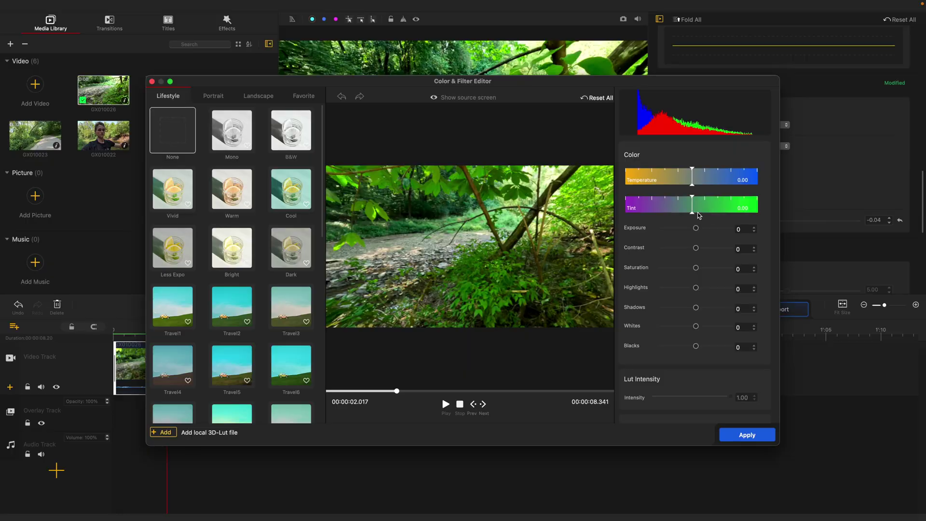
- Grade the clip: less green tint, exposure -4, contrast 10, saturation 21, blacks 11
drag(703, 204, 693, 206)
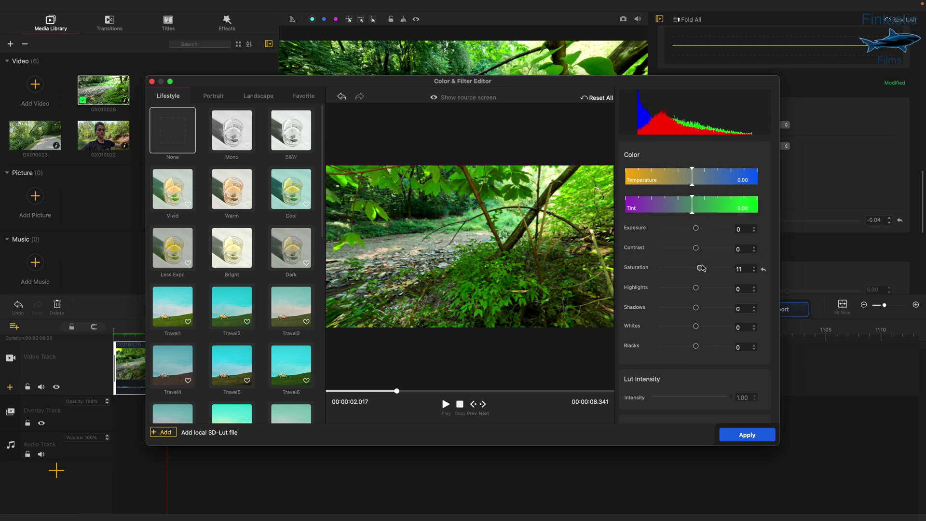
drag(701, 268, 703, 267)
drag(696, 248, 695, 229)
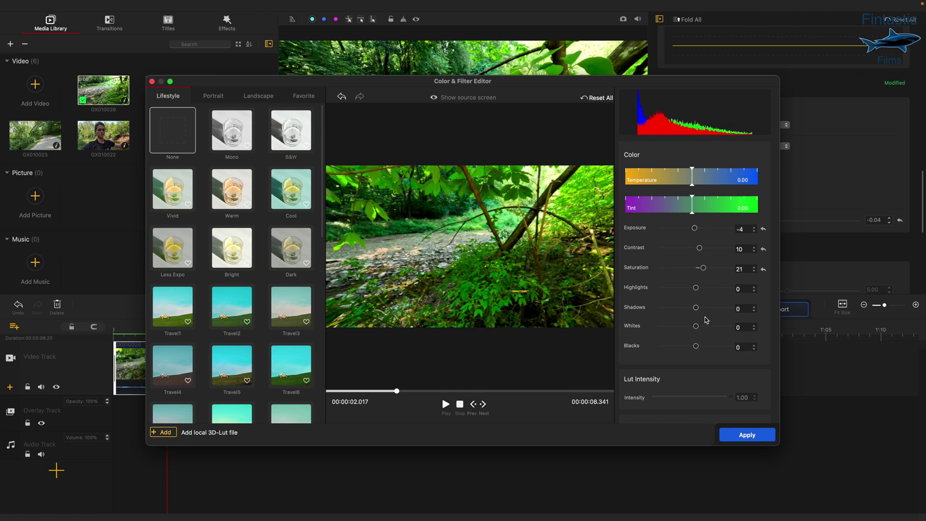
scroll(706, 320, down, 5)
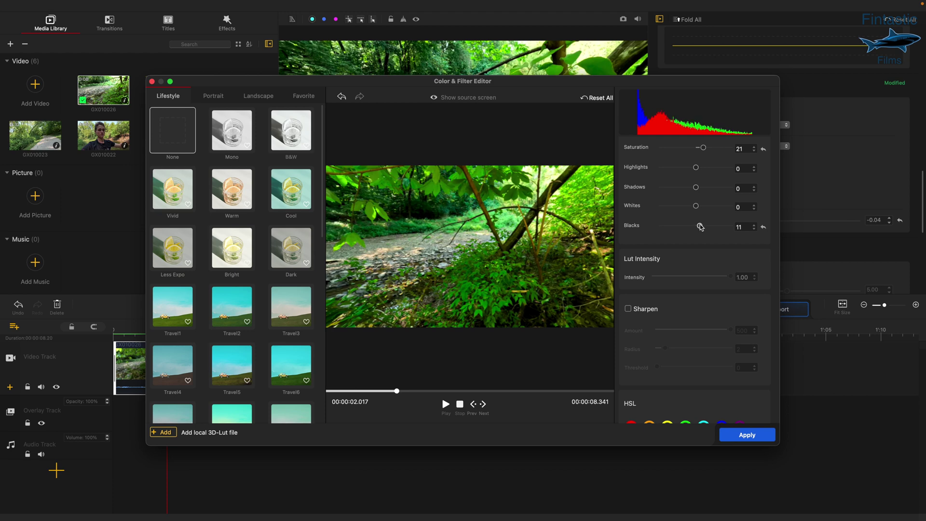
scroll(714, 313, down, 3)
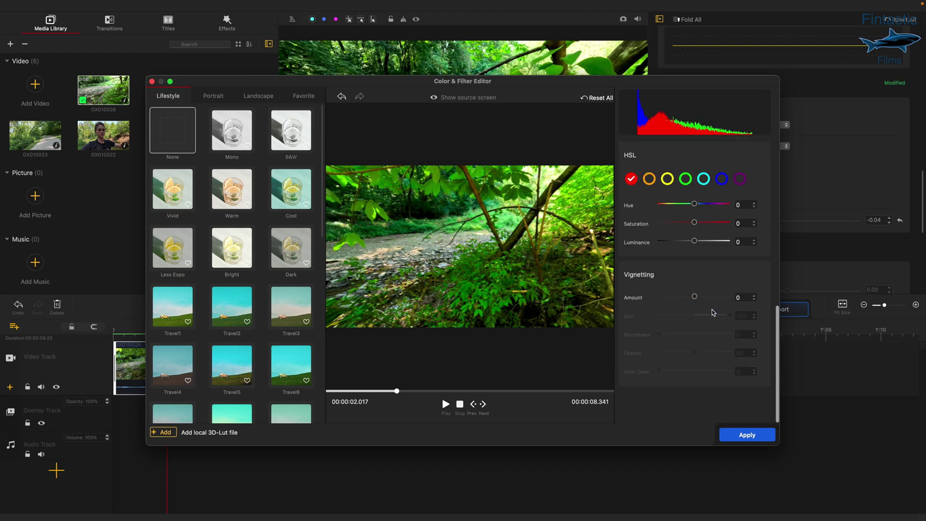
scroll(714, 313, up, 8)
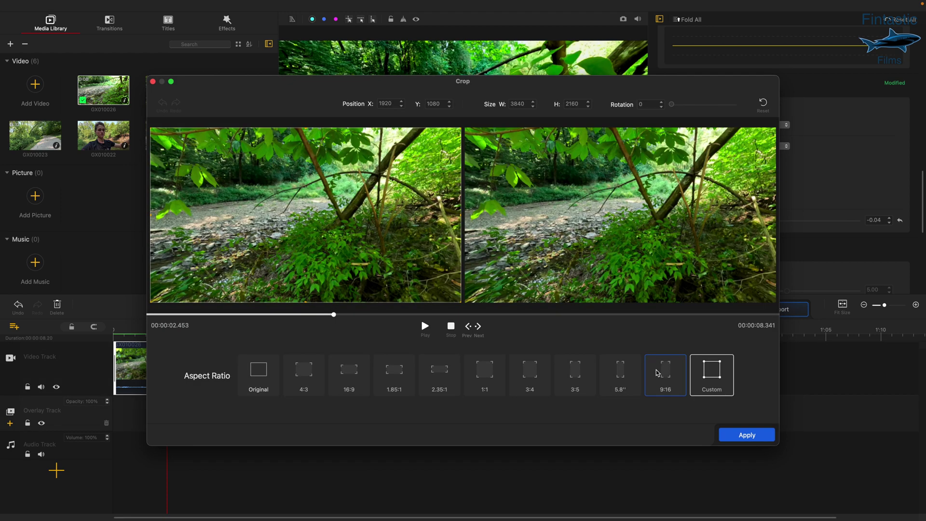
- Try 9:16 and 2.35:1 crops, then apply the original uncropped 3840×2160 frame
click(658, 373)
mouse_move(284, 212)
mouse_down()
mouse_move(311, 214)
mouse_move(270, 213)
mouse_move(278, 214)
mouse_up()
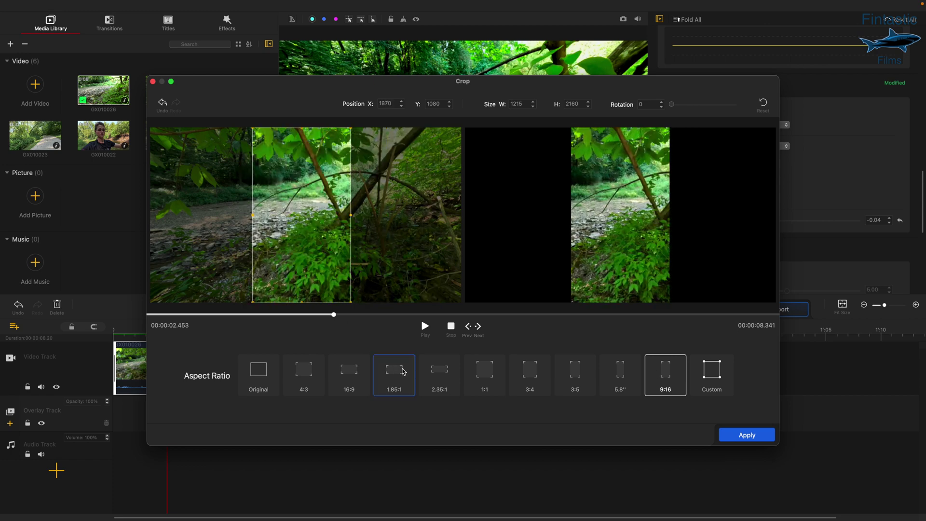
click(455, 370)
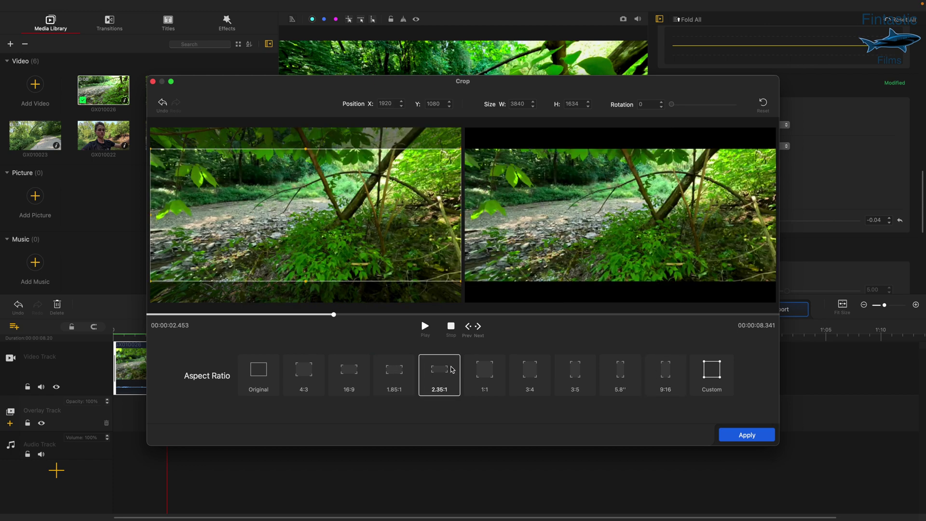
click(259, 370)
click(731, 436)
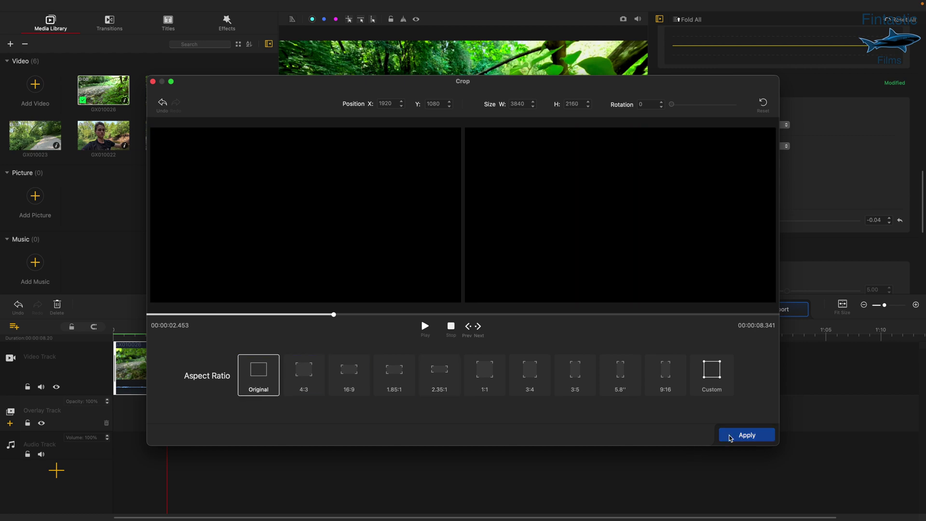
click(782, 310)
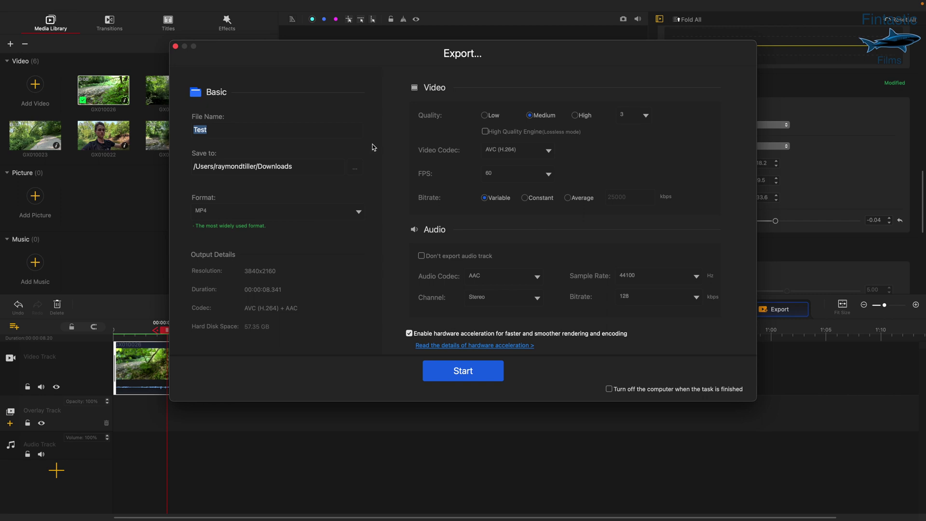
- Export the MP4 as 'Test footage' at High quality and 120 fps
click(328, 133)
text(footage)
click(577, 116)
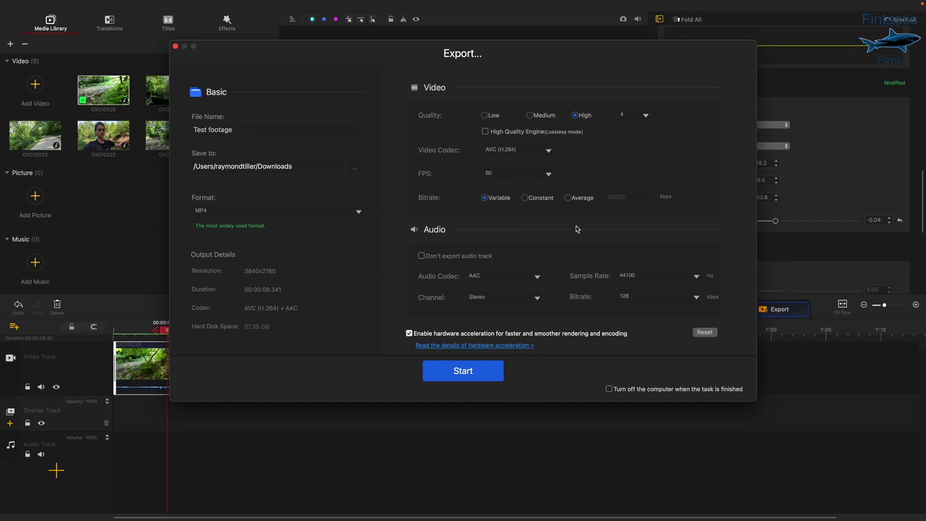
click(530, 171)
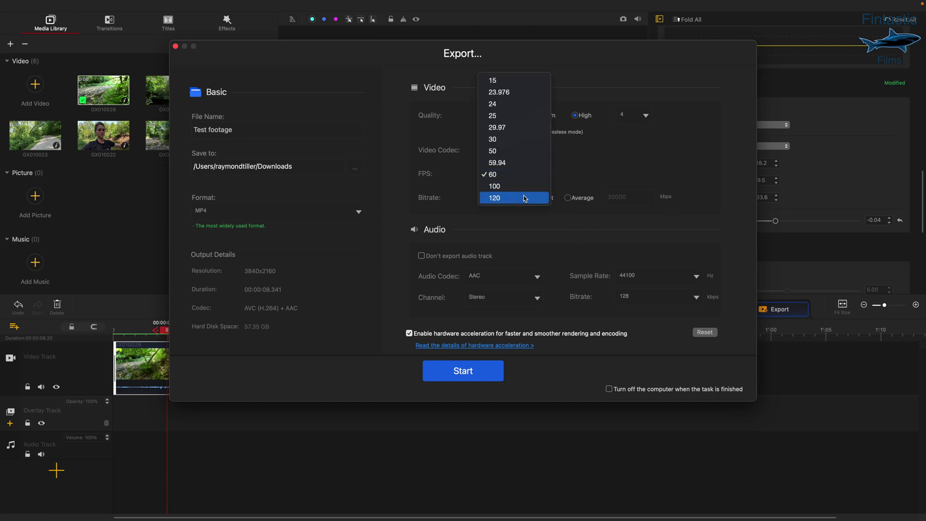
click(525, 198)
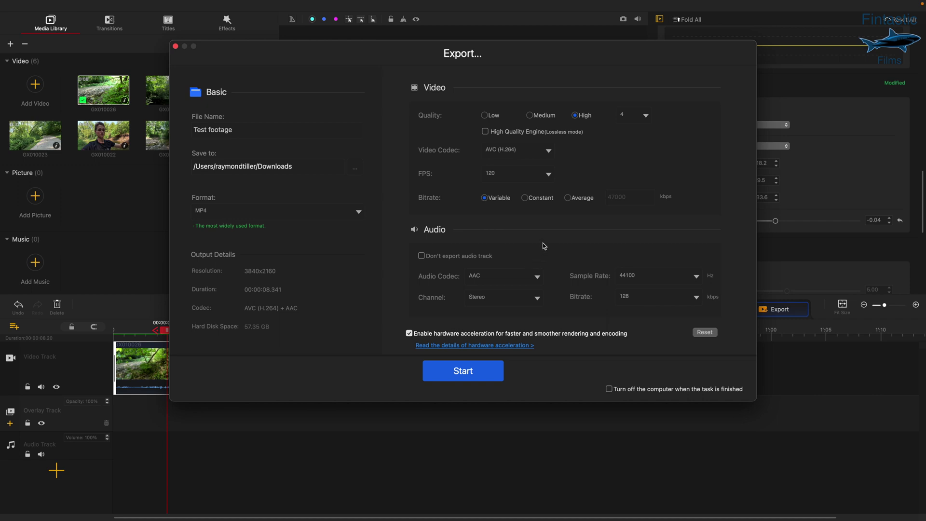
click(465, 371)
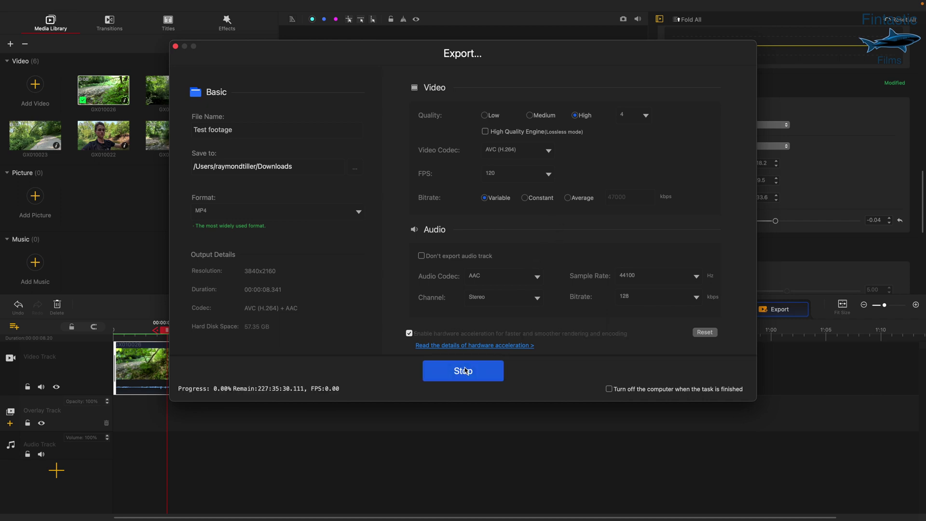